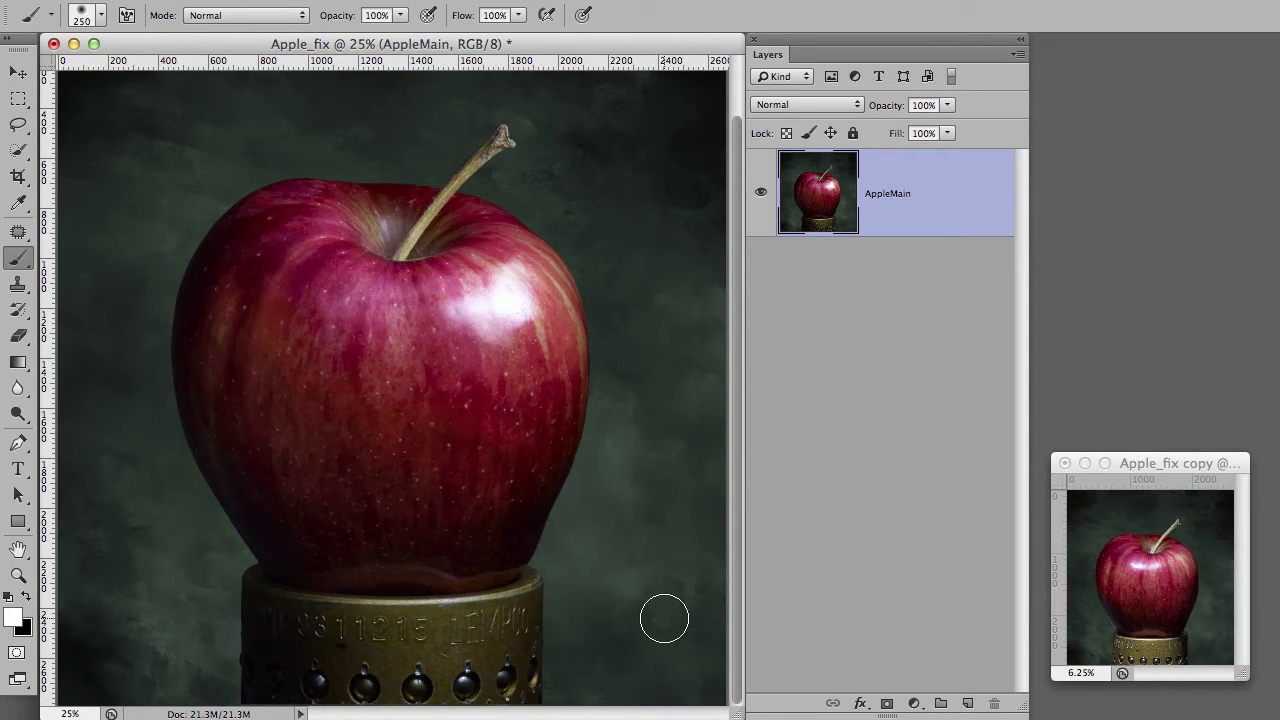
Drag the second exposure from its document into Apple_fix as Layer 1 with the Move tool.
{"action": "left_click", "coordinate": [1176, 463]}
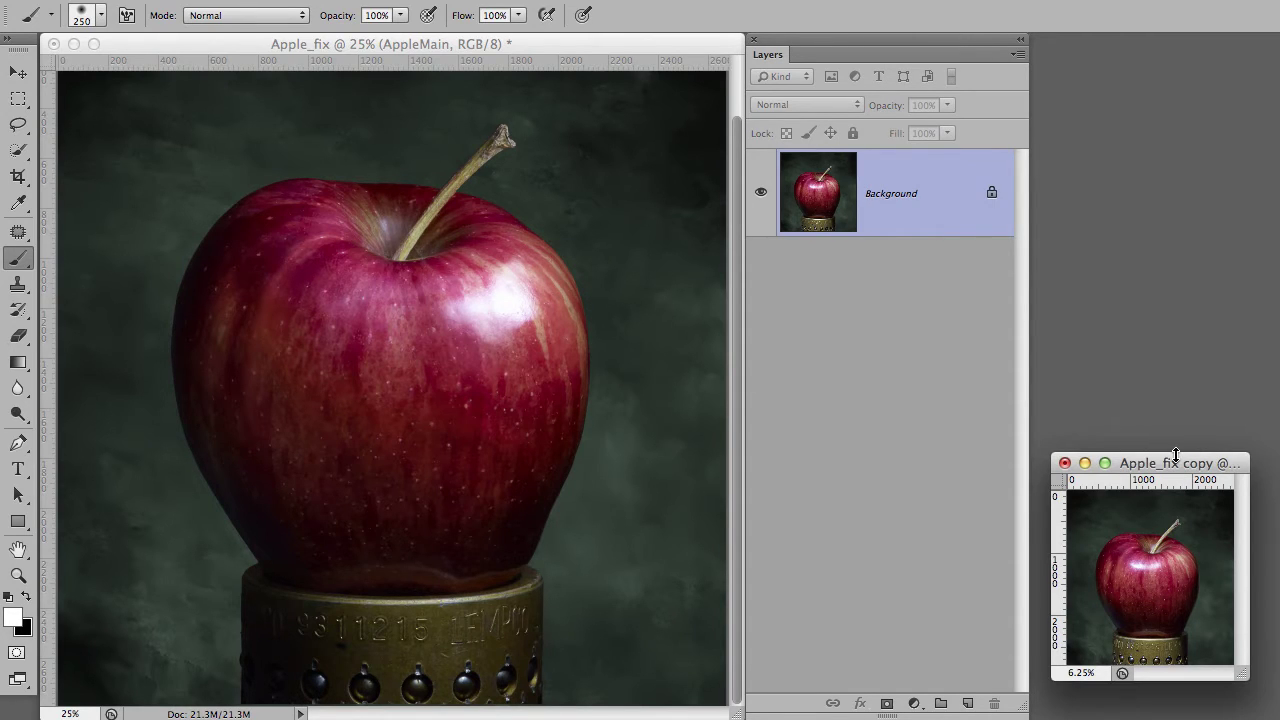
{"action": "left_click", "coordinate": [18, 74]}
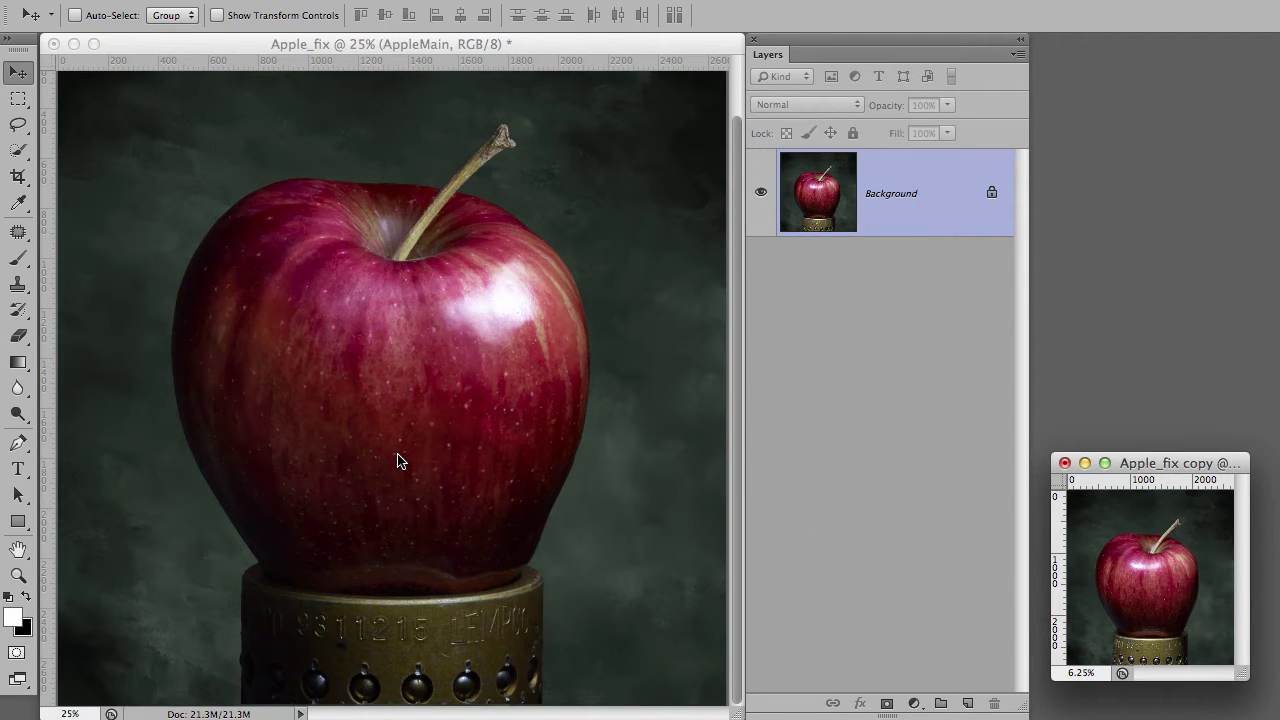
{"action": "left_click_drag", "start_coordinate": [397, 461], "coordinate": [403, 452]}
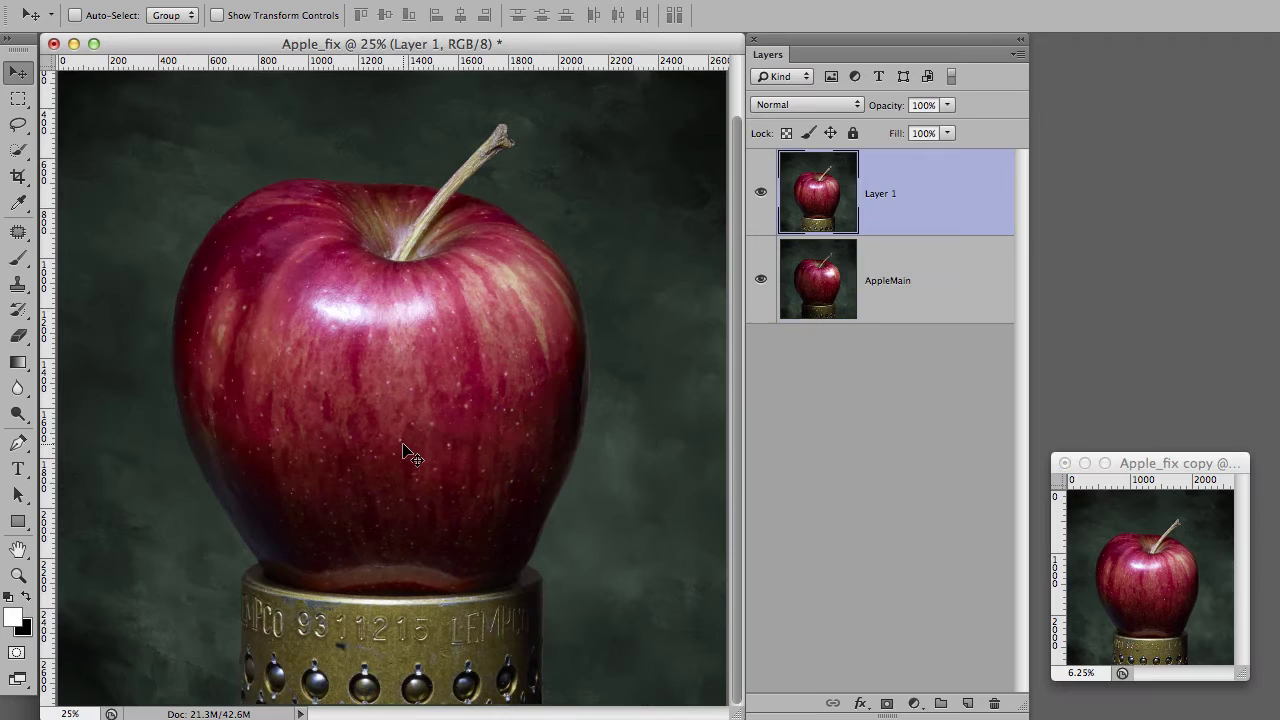
Toggle Layer 1's visibility to compare against AppleMain, leaving it hidden.
{"action": "left_click", "coordinate": [761, 192]}
{"action": "left_click", "coordinate": [760, 192]}
{"action": "left_click", "coordinate": [760, 194]}
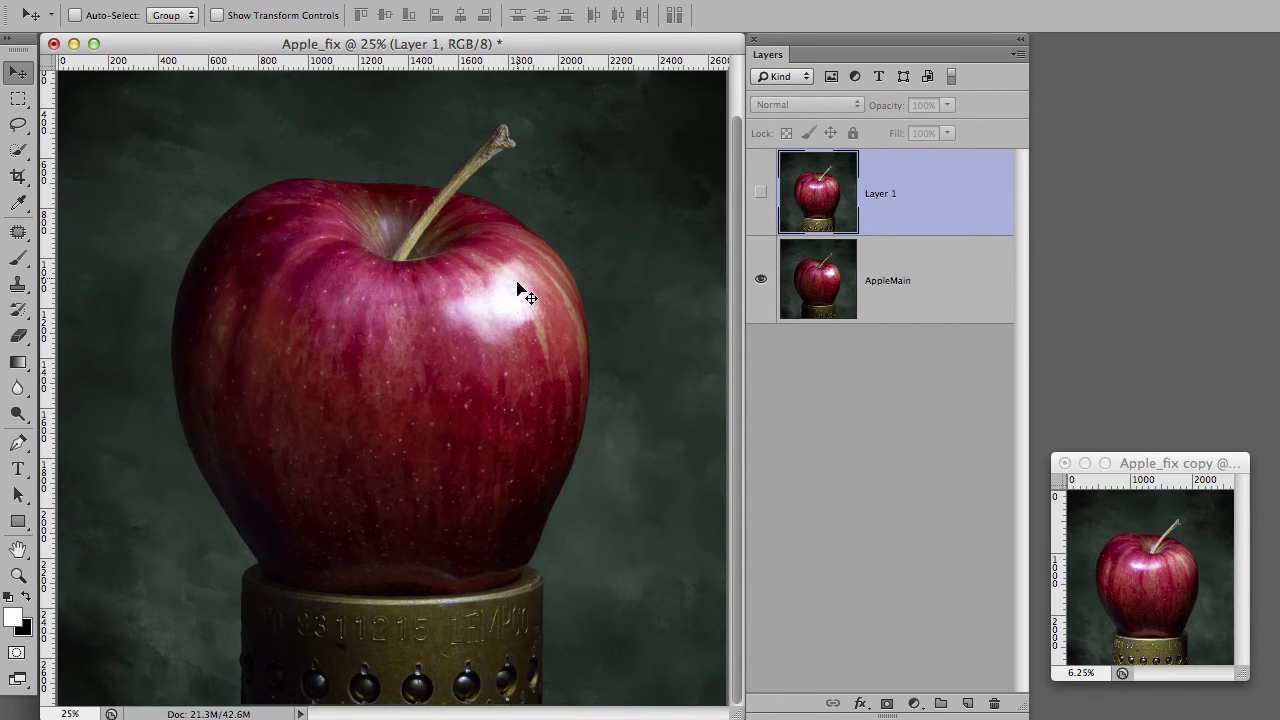
Flip Layer 1 on, off and on to compare the two highlights, ending visible.
{"action": "left_click", "coordinate": [761, 193]}
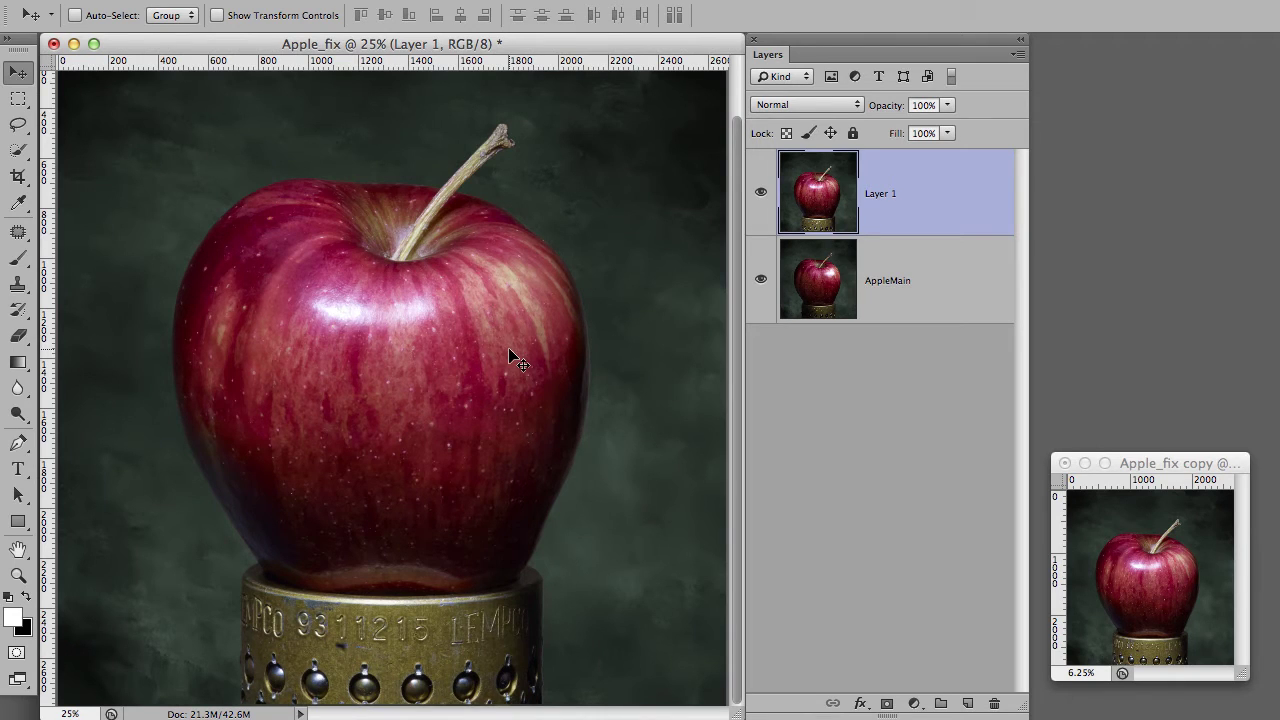
{"action": "left_click", "coordinate": [760, 193]}
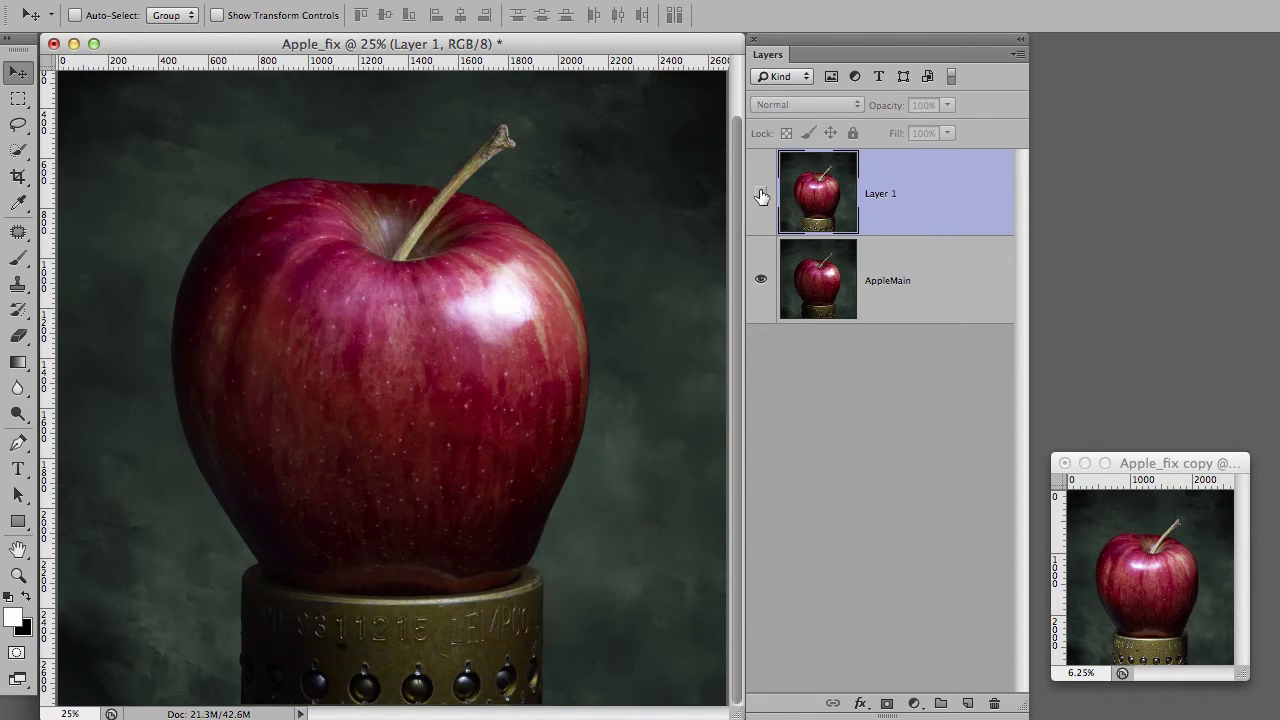
{"action": "left_click", "coordinate": [761, 194]}
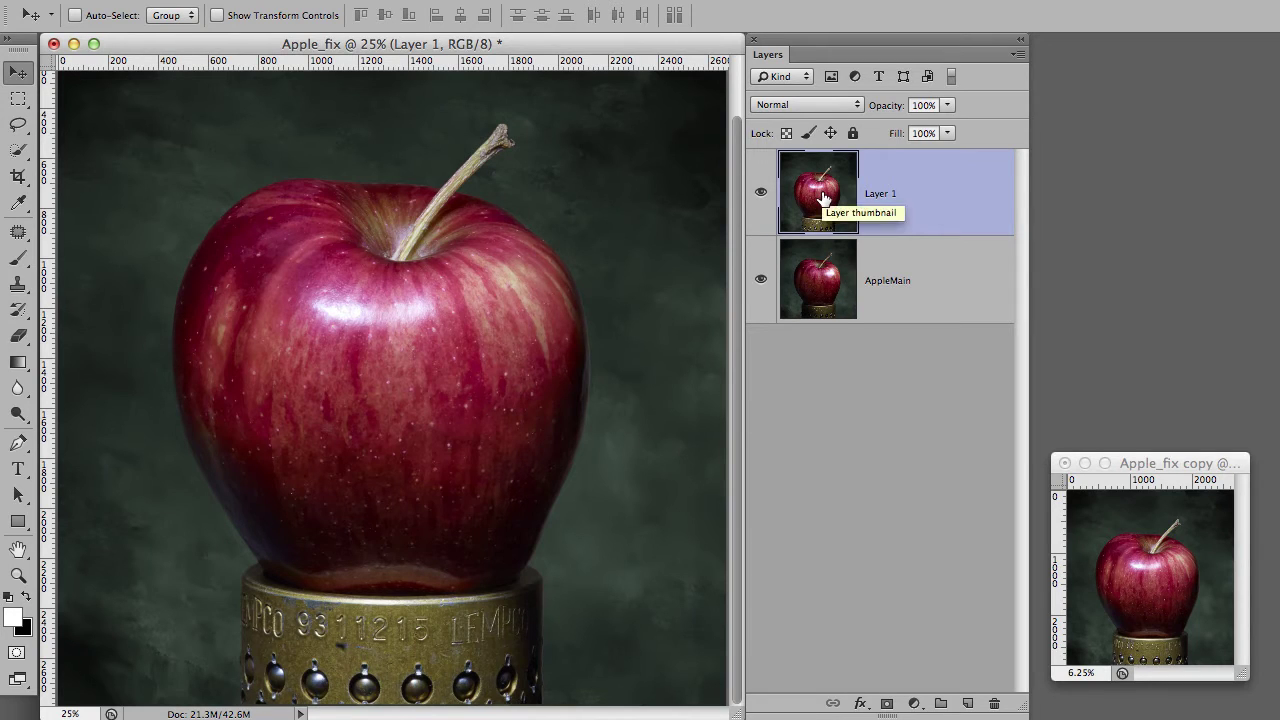
Give Layer 1 an inverted black mask and brush white over the blown highlight.
{"action": "left_click", "coordinate": [886, 703]}
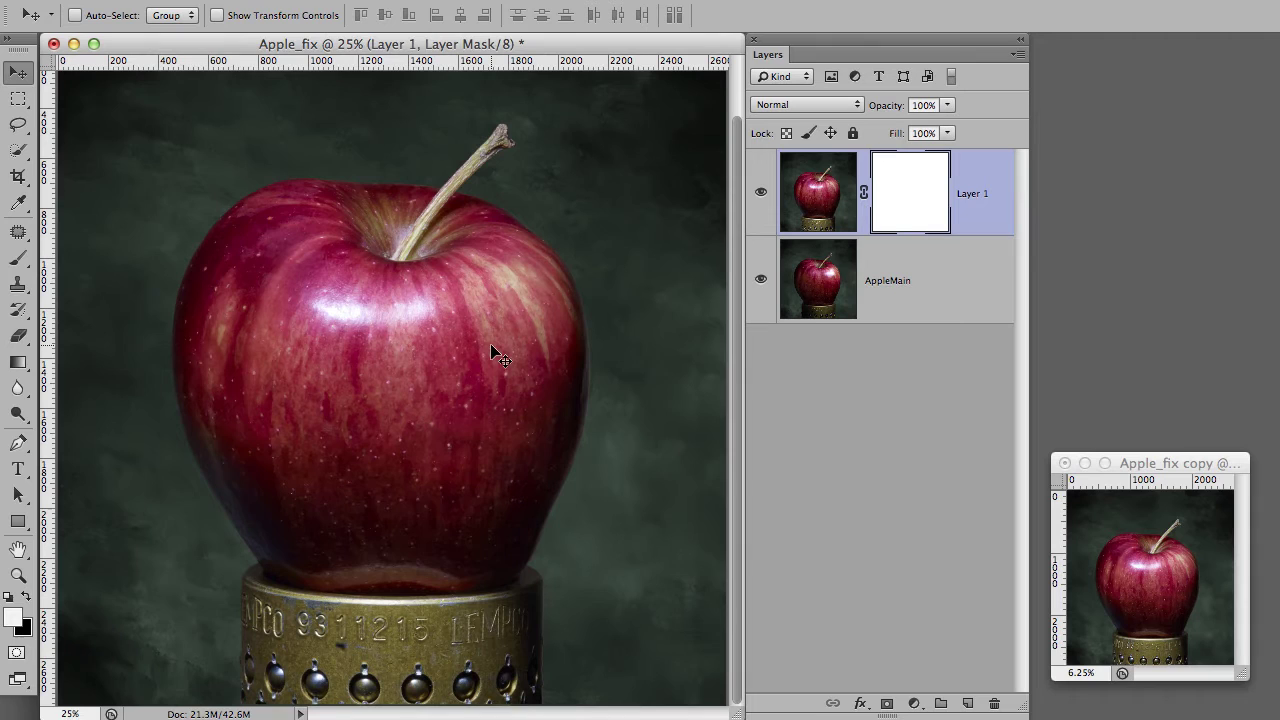
{"action": "key", "text": "super+i"}
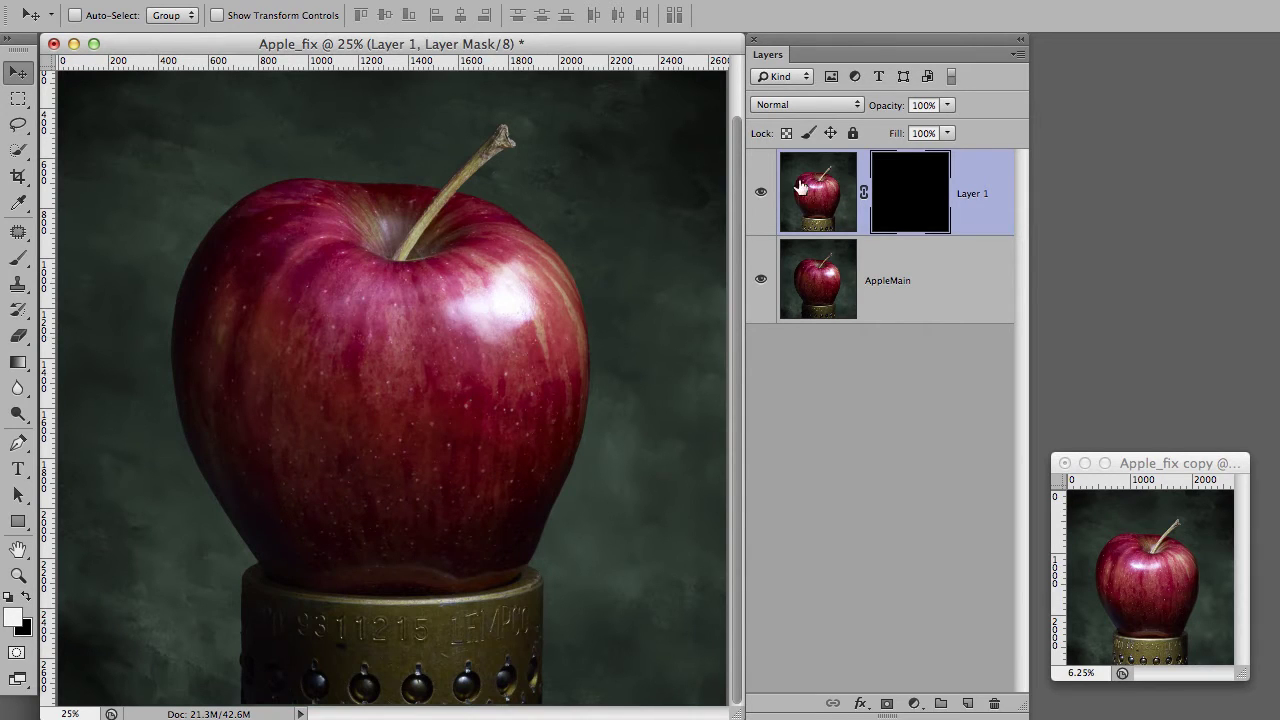
{"action": "left_click", "coordinate": [17, 262]}
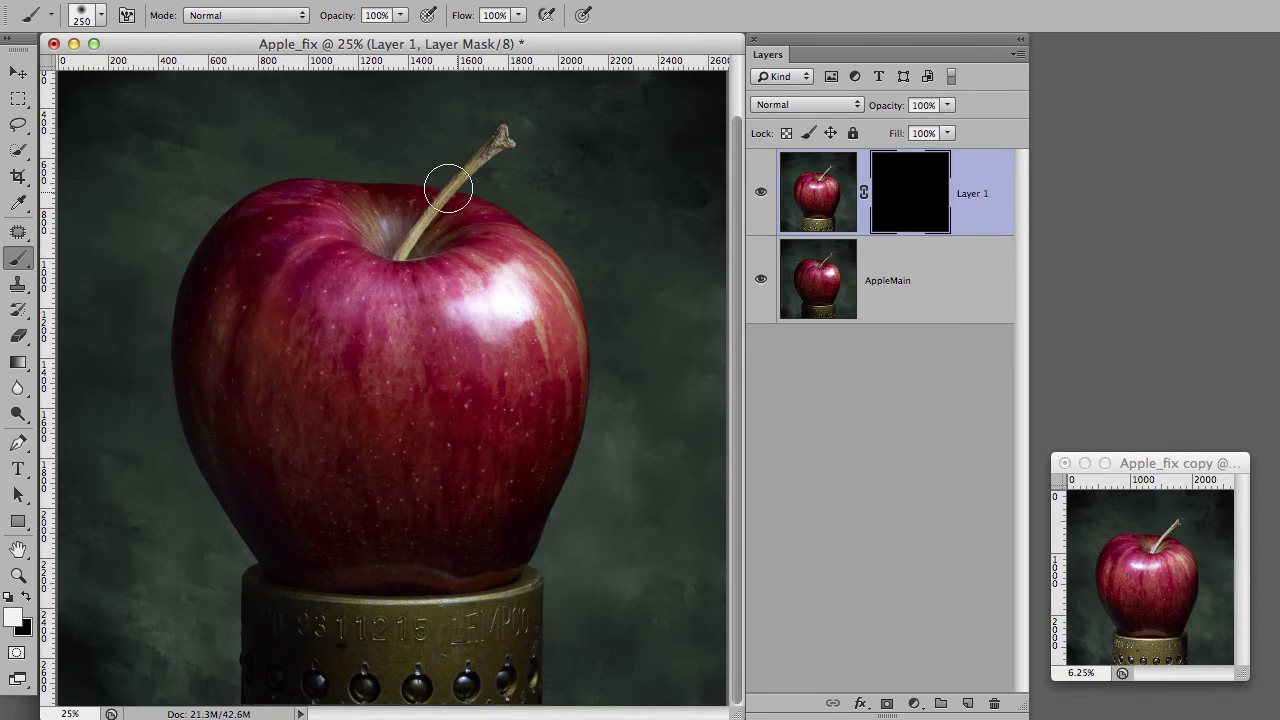
{"action": "mouse_move", "coordinate": [566, 277]}
{"action": "left_mouse_down"}
{"action": "mouse_move", "coordinate": [512, 284]}
{"action": "mouse_move", "coordinate": [496, 302]}
{"action": "mouse_move", "coordinate": [509, 281]}
{"action": "mouse_move", "coordinate": [494, 293]}
{"action": "mouse_move", "coordinate": [510, 284]}
{"action": "mouse_move", "coordinate": [509, 310]}
{"action": "mouse_move", "coordinate": [514, 261]}
{"action": "mouse_move", "coordinate": [498, 292]}
{"action": "mouse_move", "coordinate": [473, 295]}
{"action": "mouse_move", "coordinate": [487, 305]}
{"action": "mouse_move", "coordinate": [471, 297]}
{"action": "mouse_move", "coordinate": [455, 314]}
{"action": "mouse_move", "coordinate": [494, 297]}
{"action": "mouse_move", "coordinate": [477, 313]}
{"action": "mouse_move", "coordinate": [515, 323]}
{"action": "mouse_move", "coordinate": [496, 321]}
{"action": "mouse_move", "coordinate": [524, 308]}
{"action": "mouse_move", "coordinate": [531, 320]}
{"action": "mouse_move", "coordinate": [533, 258]}
{"action": "mouse_move", "coordinate": [528, 327]}
{"action": "left_mouse_up"}
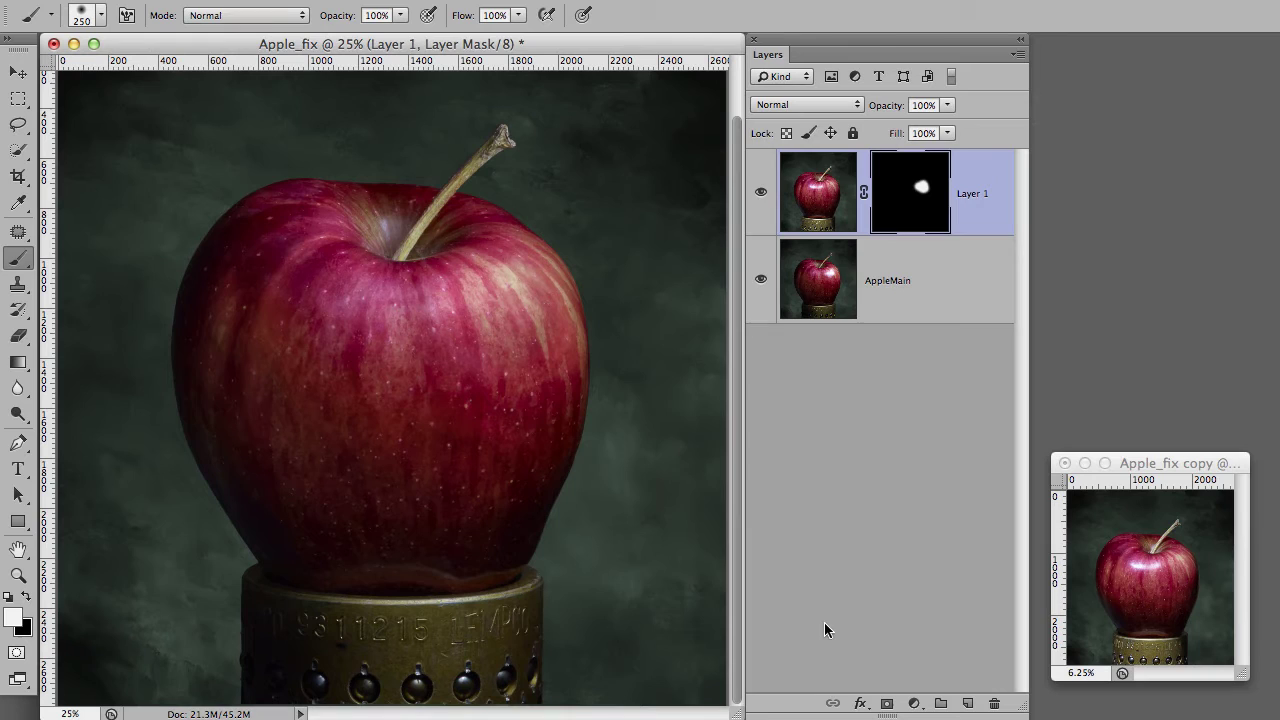
{"action": "left_click", "coordinate": [761, 192]}
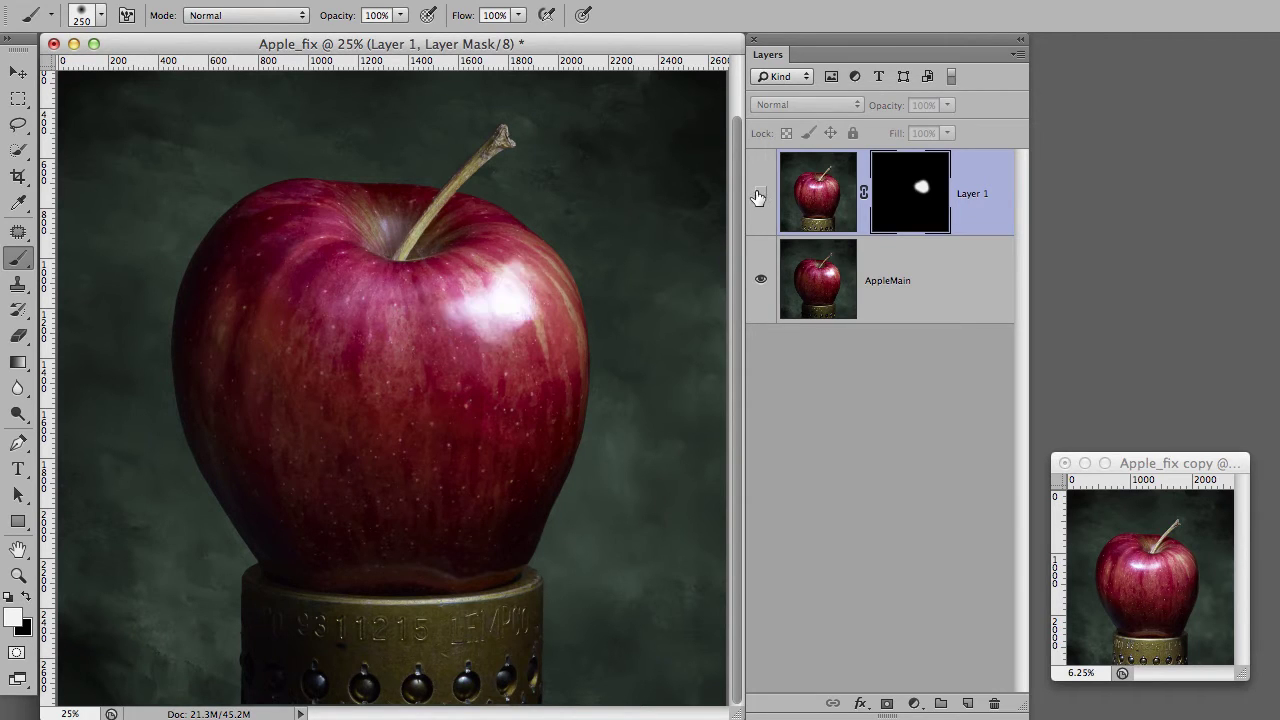
{"action": "left_click", "coordinate": [761, 192]}
{"action": "left_click", "coordinate": [818, 197]}
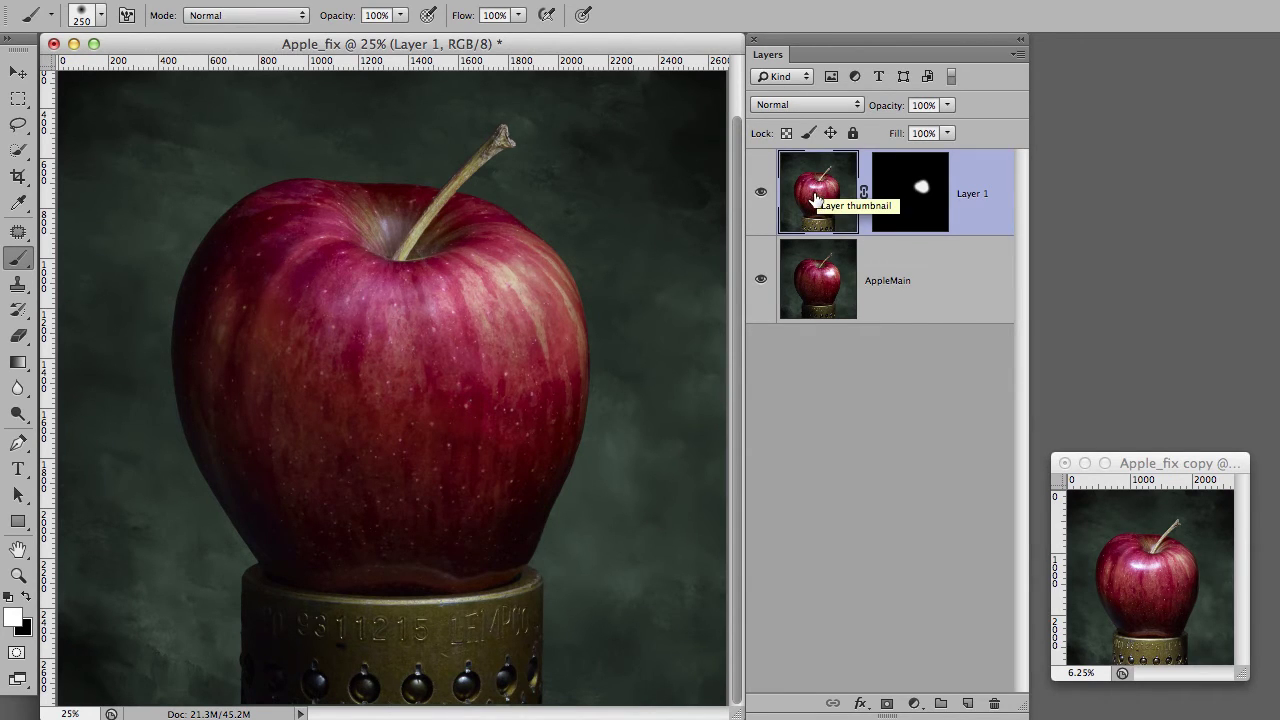
{"action": "left_click", "coordinate": [947, 105]}
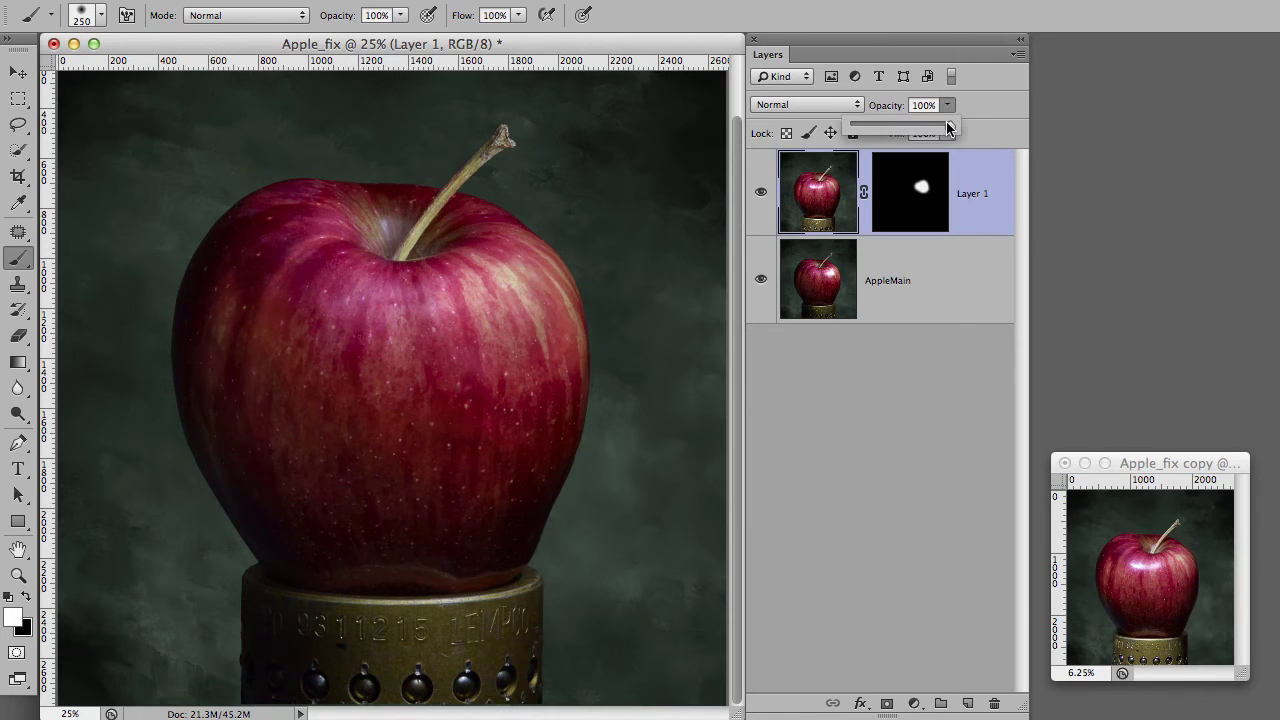
{"action": "left_click_drag", "start_coordinate": [947, 127], "coordinate": [889, 127]}
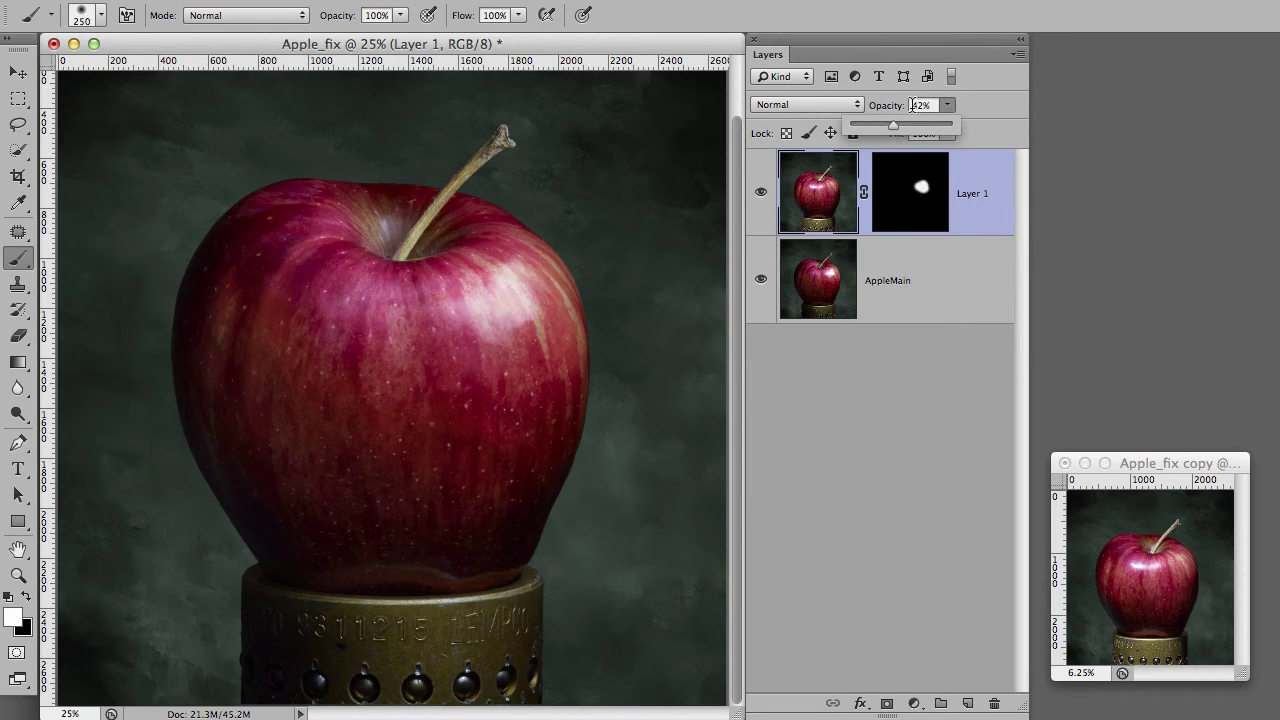
{"action": "left_click_drag", "start_coordinate": [894, 123], "coordinate": [986, 123]}
{"action": "key", "text": "Return"}
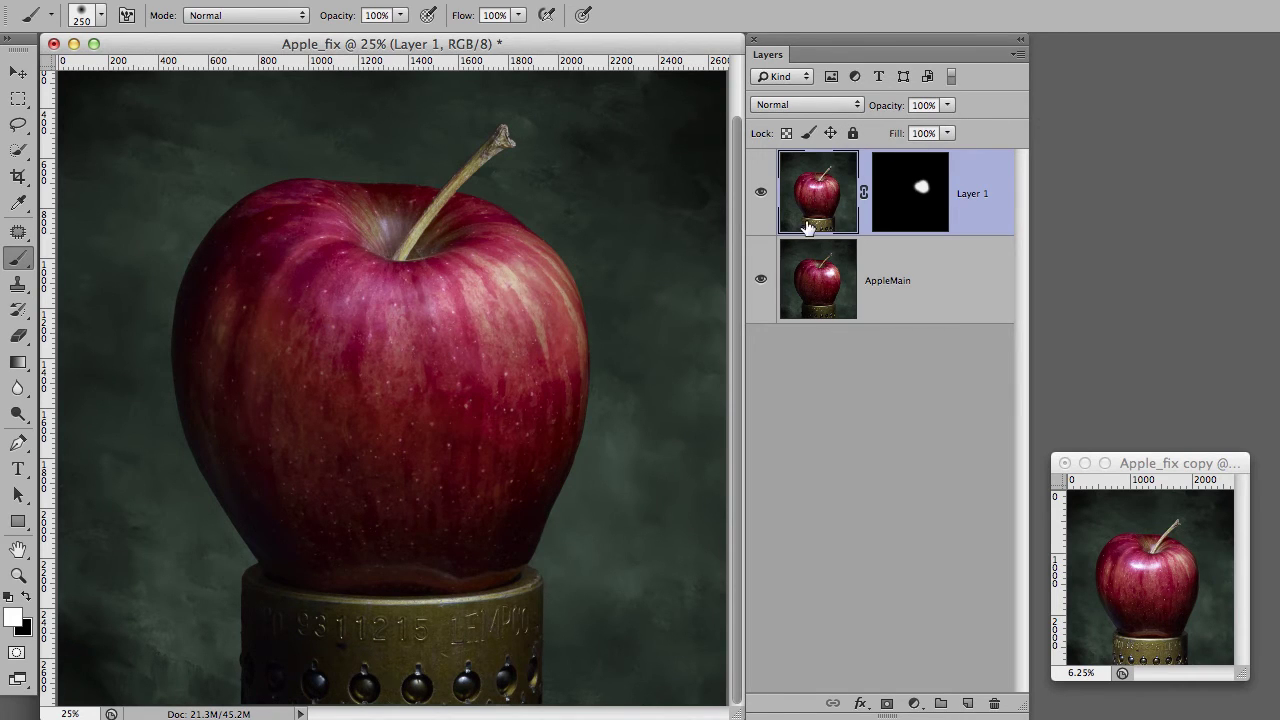
Create a new Layer 2 and lower the brush opacity to 11%.
{"action": "left_click", "coordinate": [967, 704]}
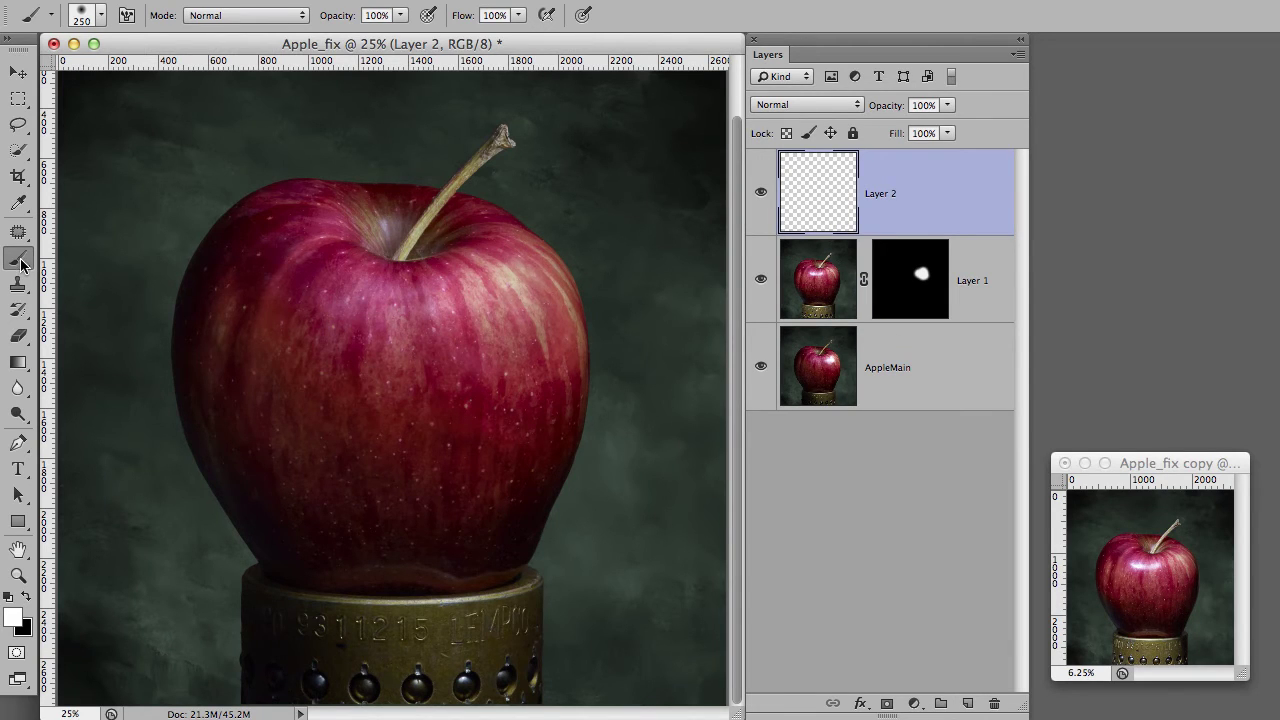
{"action": "left_click", "coordinate": [400, 15]}
{"action": "left_click_drag", "start_coordinate": [405, 38], "coordinate": [318, 40]}
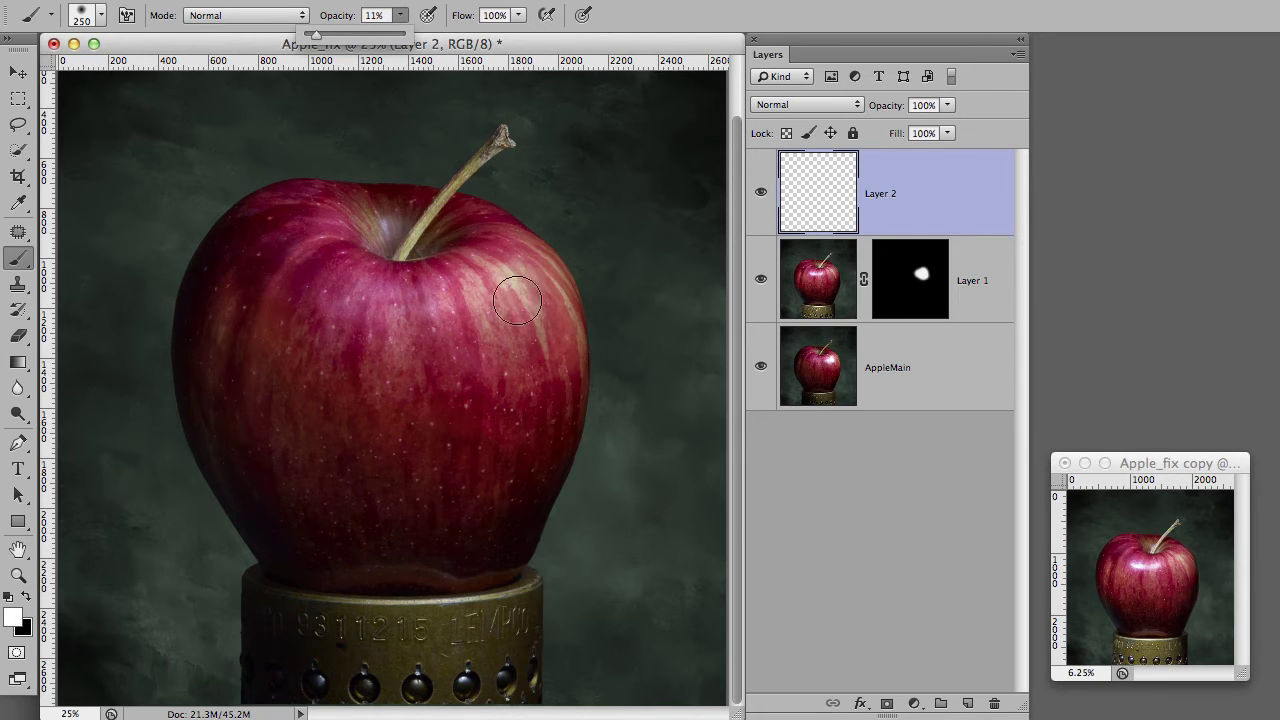
Set the brush size to 178 px and paint soft white on the apple's upper right shoulder.
{"action": "right_click", "coordinate": [643, 286]}
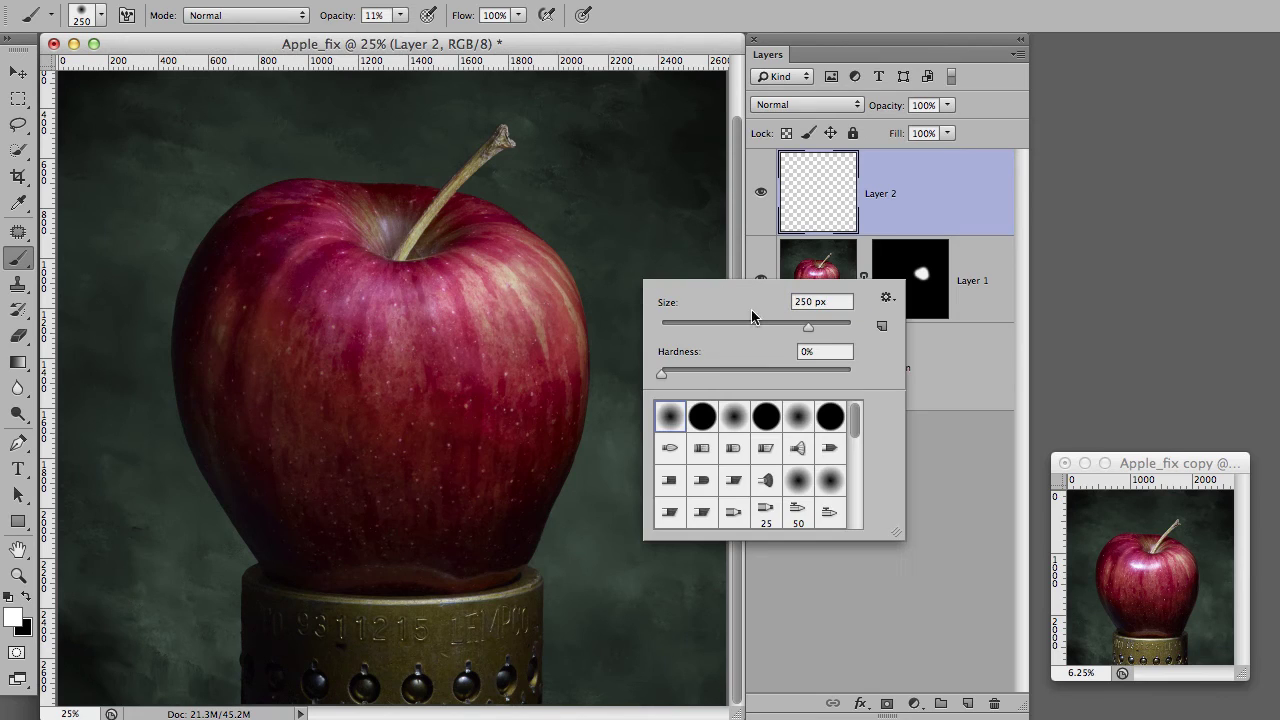
{"action": "left_click_drag", "start_coordinate": [806, 322], "coordinate": [793, 321]}
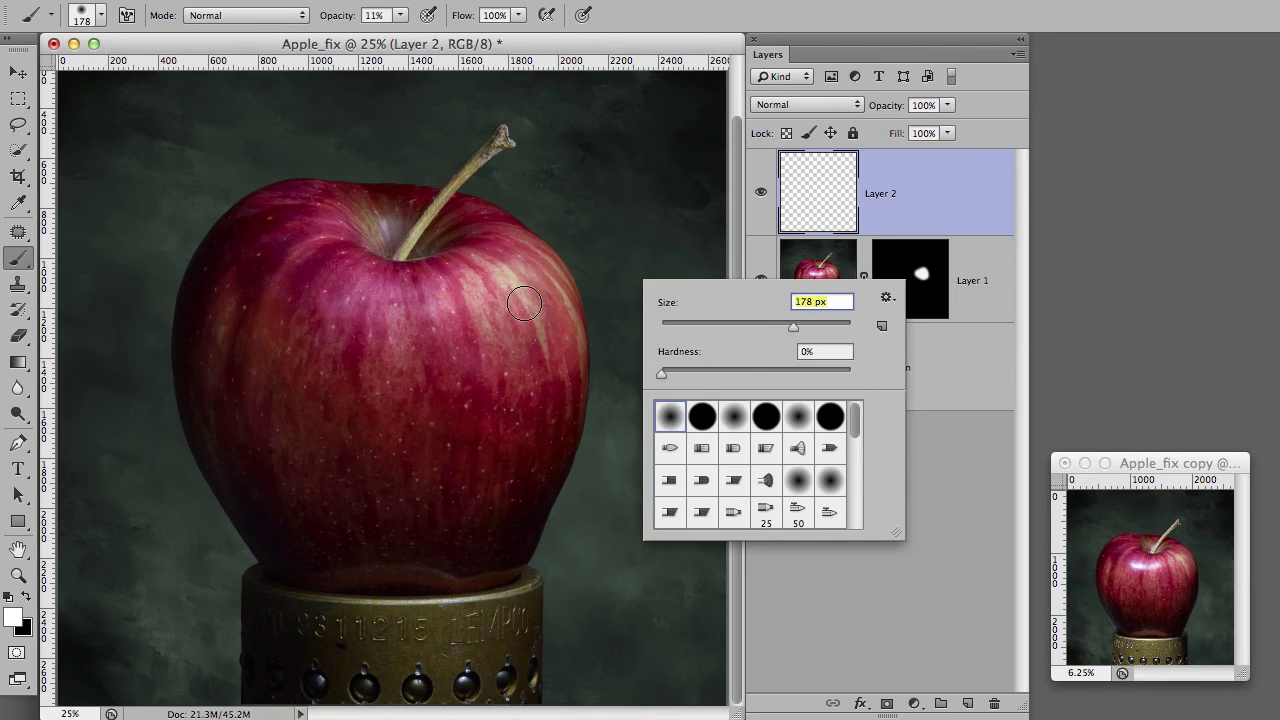
{"action": "left_click", "coordinate": [526, 304]}
{"action": "mouse_move", "coordinate": [522, 304]}
{"action": "left_mouse_down"}
{"action": "mouse_move", "coordinate": [492, 315]}
{"action": "mouse_move", "coordinate": [539, 290]}
{"action": "mouse_move", "coordinate": [477, 352]}
{"action": "mouse_move", "coordinate": [526, 291]}
{"action": "left_mouse_up"}
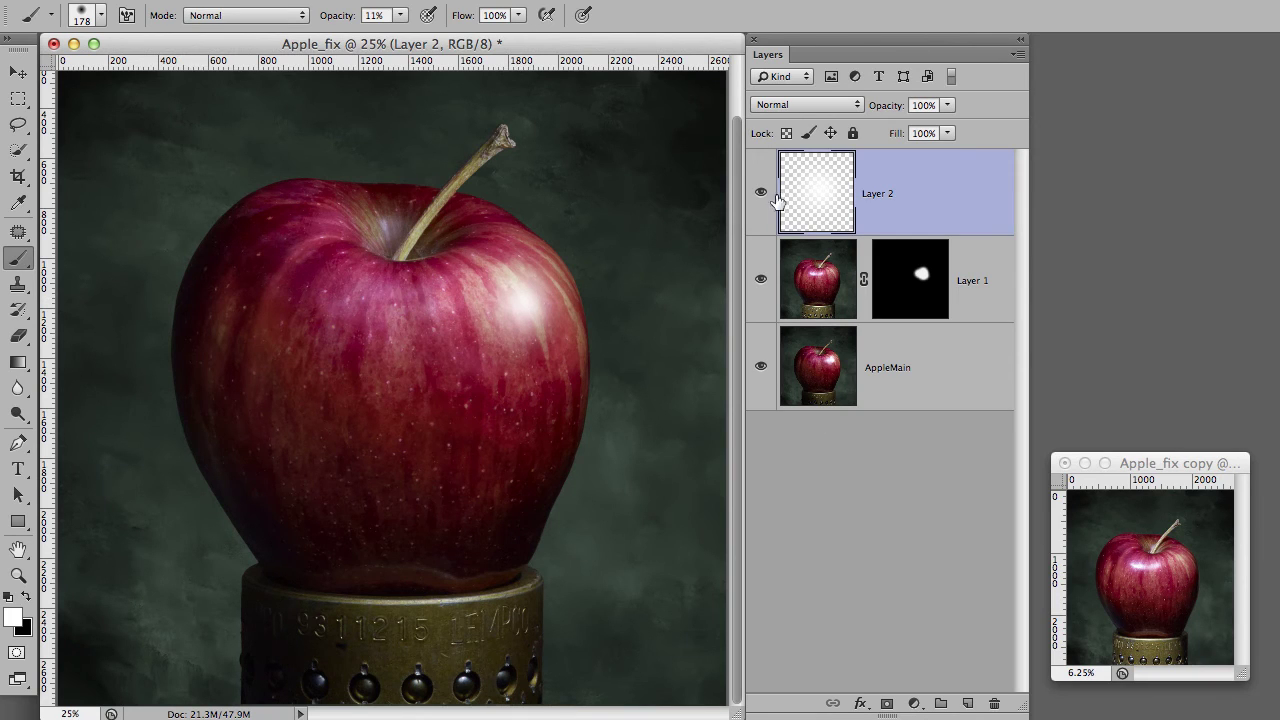
Build up more white on the shoulder and drop Layer 2's opacity to 65%.
{"action": "mouse_move", "coordinate": [503, 277]}
{"action": "left_mouse_down"}
{"action": "mouse_move", "coordinate": [549, 322]}
{"action": "mouse_move", "coordinate": [515, 311]}
{"action": "mouse_move", "coordinate": [526, 297]}
{"action": "mouse_move", "coordinate": [537, 307]}
{"action": "mouse_move", "coordinate": [590, 252]}
{"action": "mouse_move", "coordinate": [523, 286]}
{"action": "left_mouse_up"}
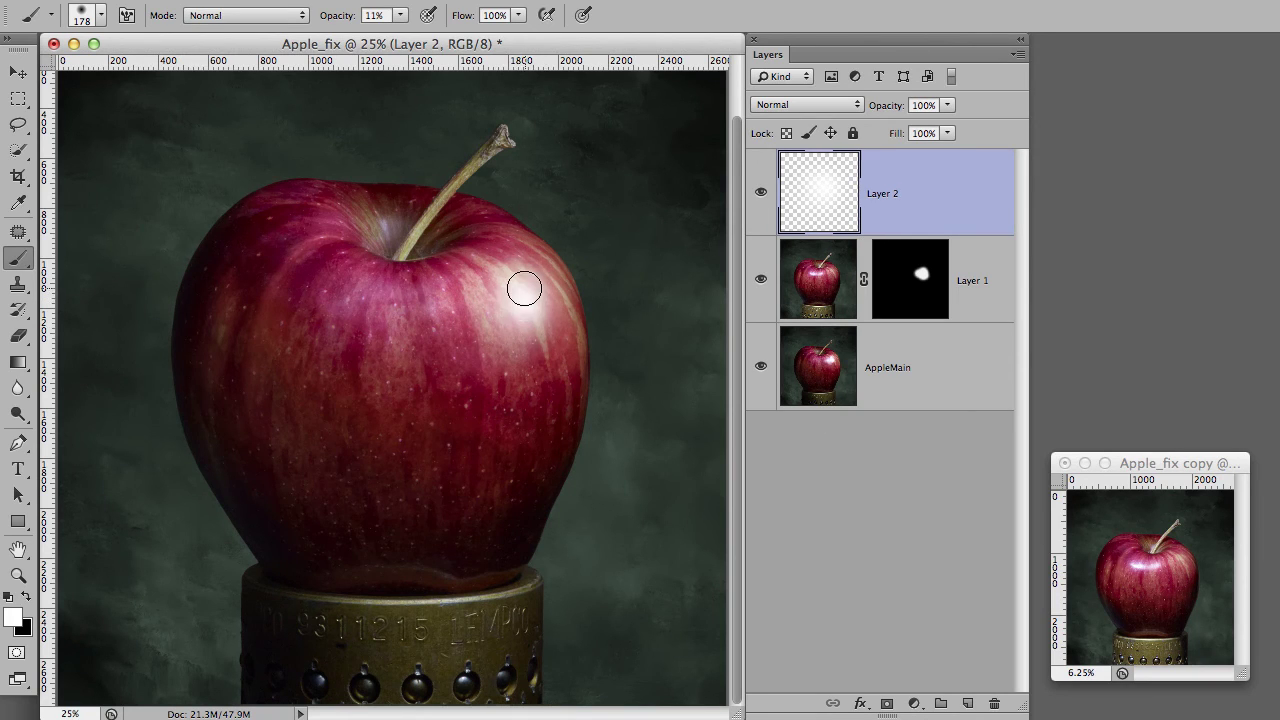
{"action": "left_click", "coordinate": [947, 105]}
{"action": "left_click_drag", "start_coordinate": [947, 126], "coordinate": [916, 127]}
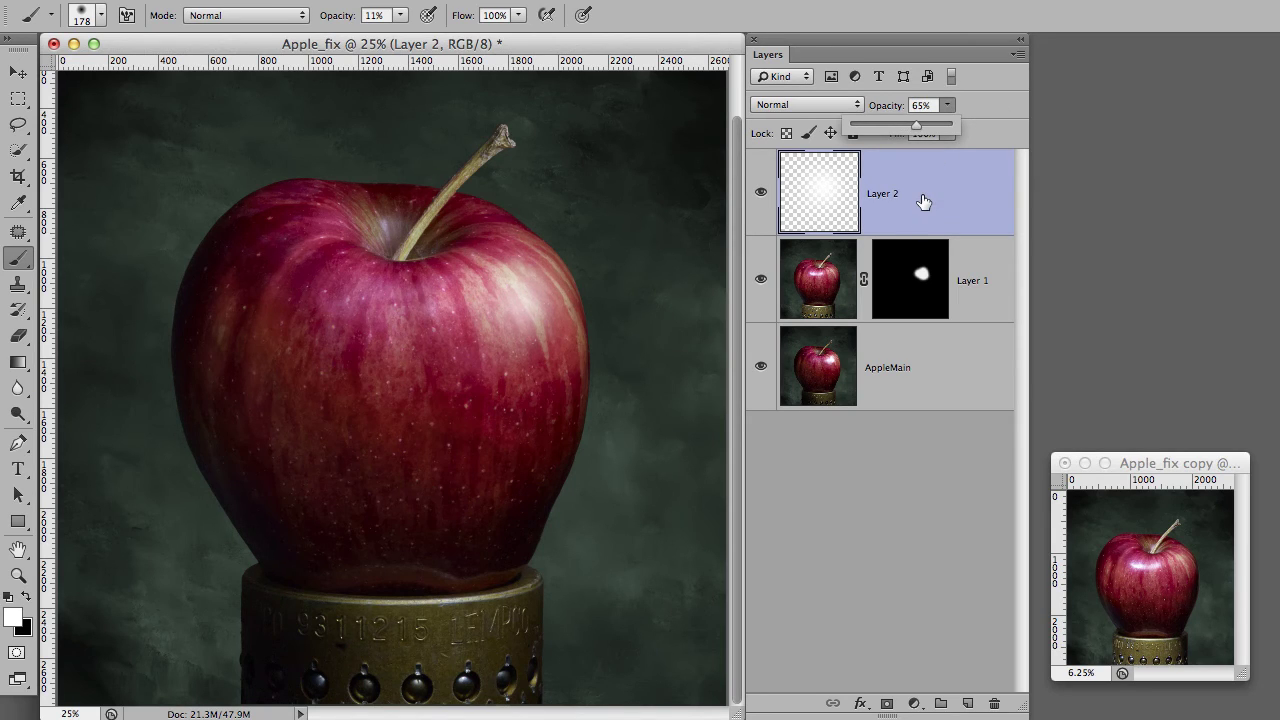
Compare by toggling Layer 2 and Layer 1 off and on, then raise Layer 2's opacity to about 68%.
{"action": "left_click", "coordinate": [761, 192]}
{"action": "left_click", "coordinate": [760, 280]}
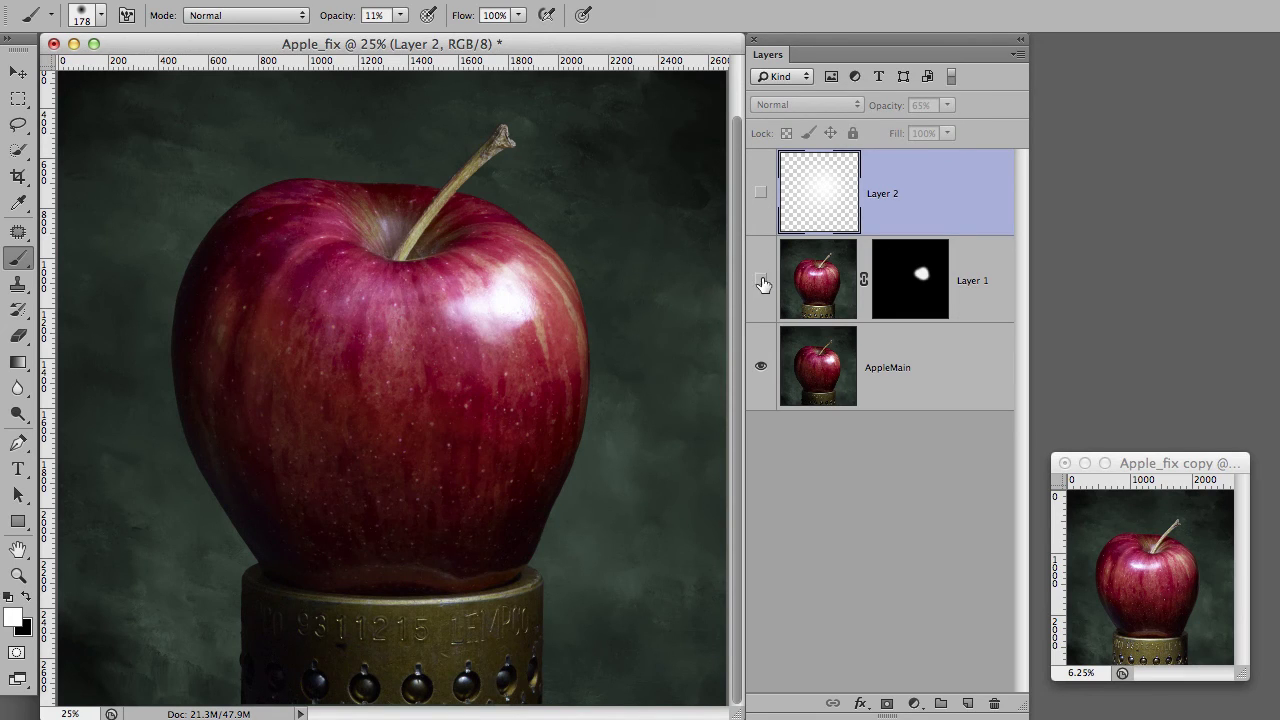
{"action": "left_click", "coordinate": [761, 282]}
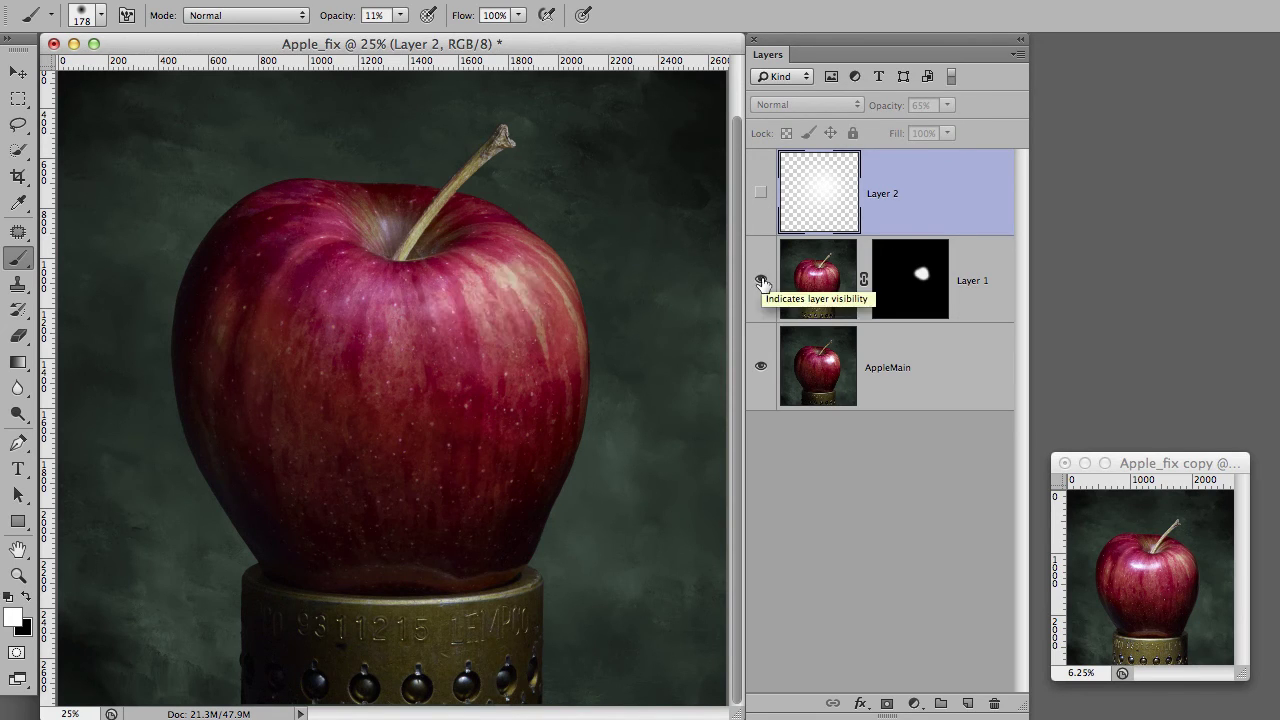
{"action": "left_click", "coordinate": [761, 195]}
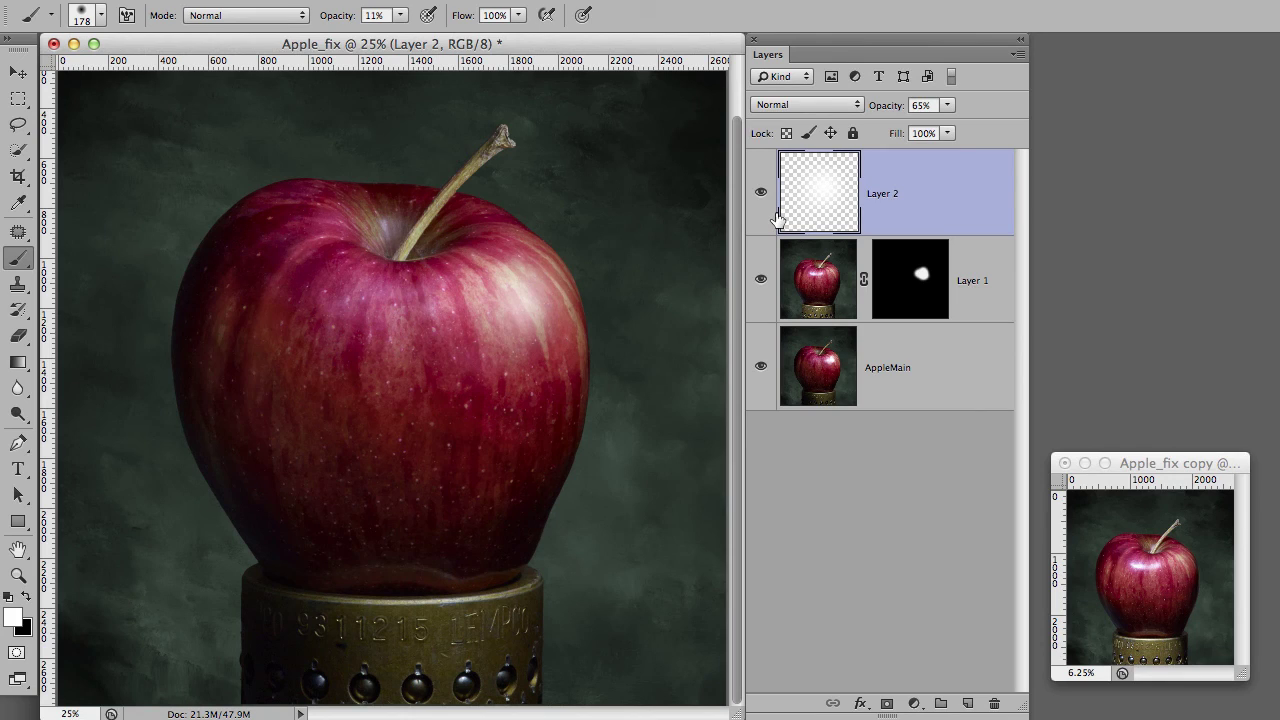
{"action": "left_click", "coordinate": [947, 105]}
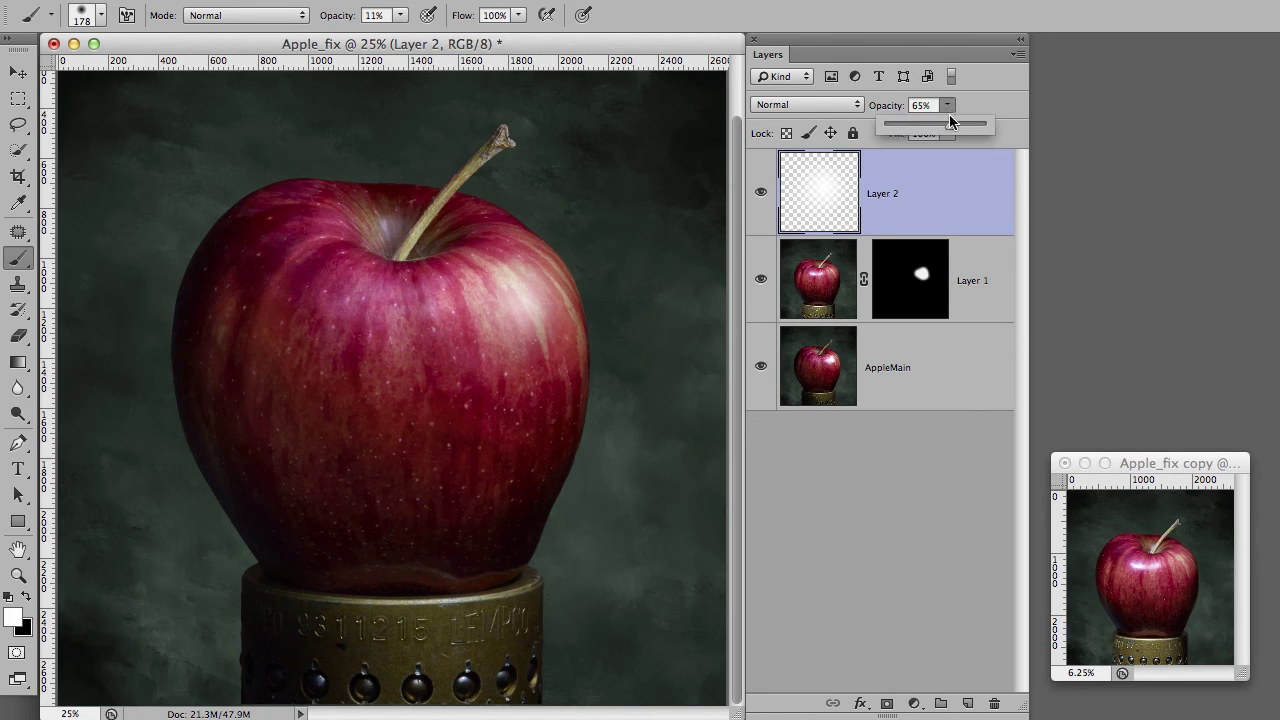
{"action": "mouse_move", "coordinate": [950, 124]}
{"action": "left_mouse_down"}
{"action": "mouse_move", "coordinate": [933, 126]}
{"action": "mouse_move", "coordinate": [954, 121]}
{"action": "left_mouse_up"}
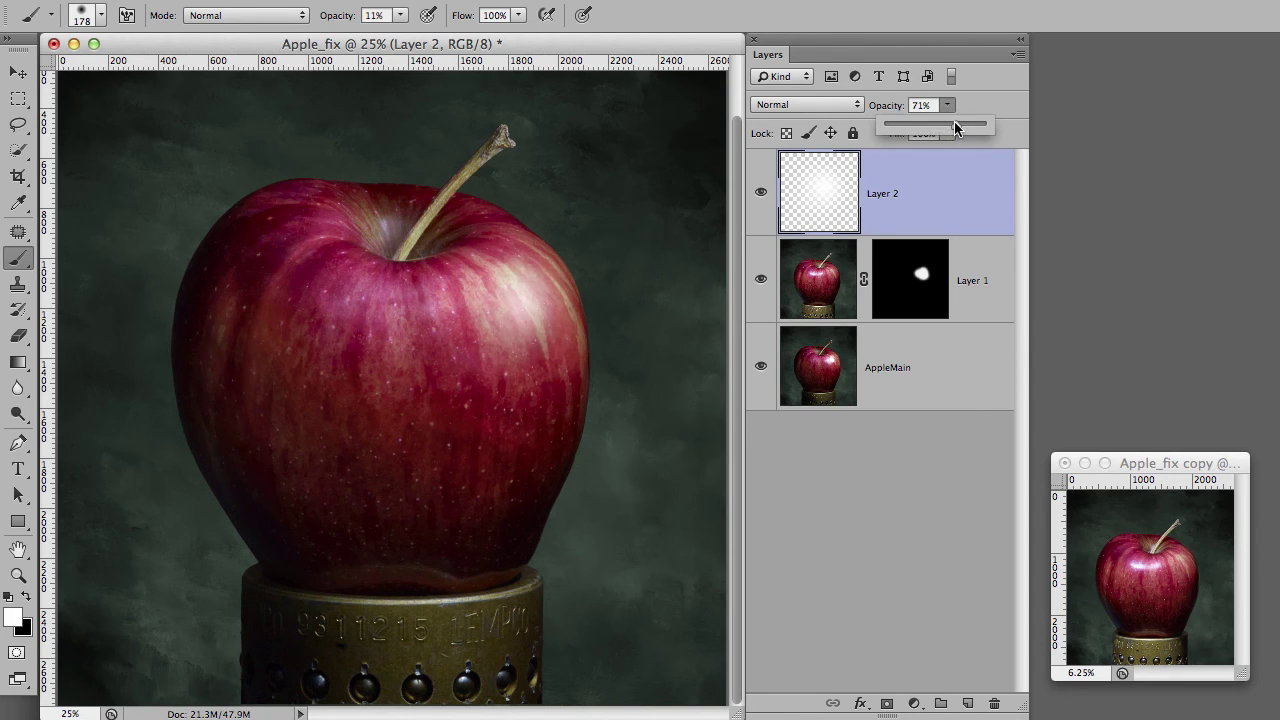